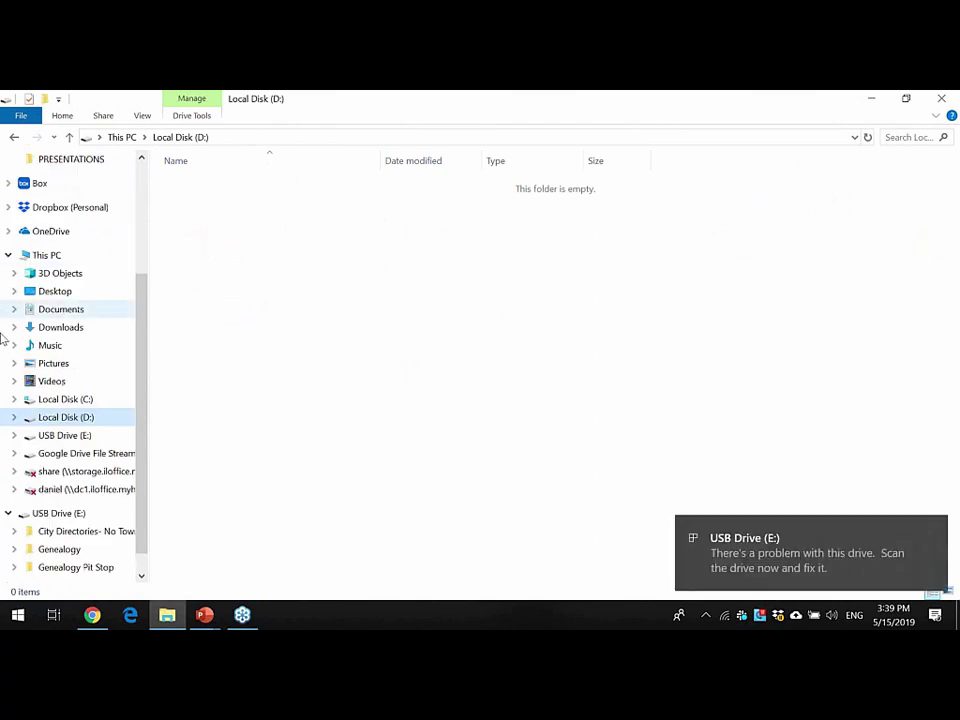
Open the b1896 research log workbook from the Genealogy > Research Logs > AUSTIN folder on USB Drive (E:).
left_click(34, 436)
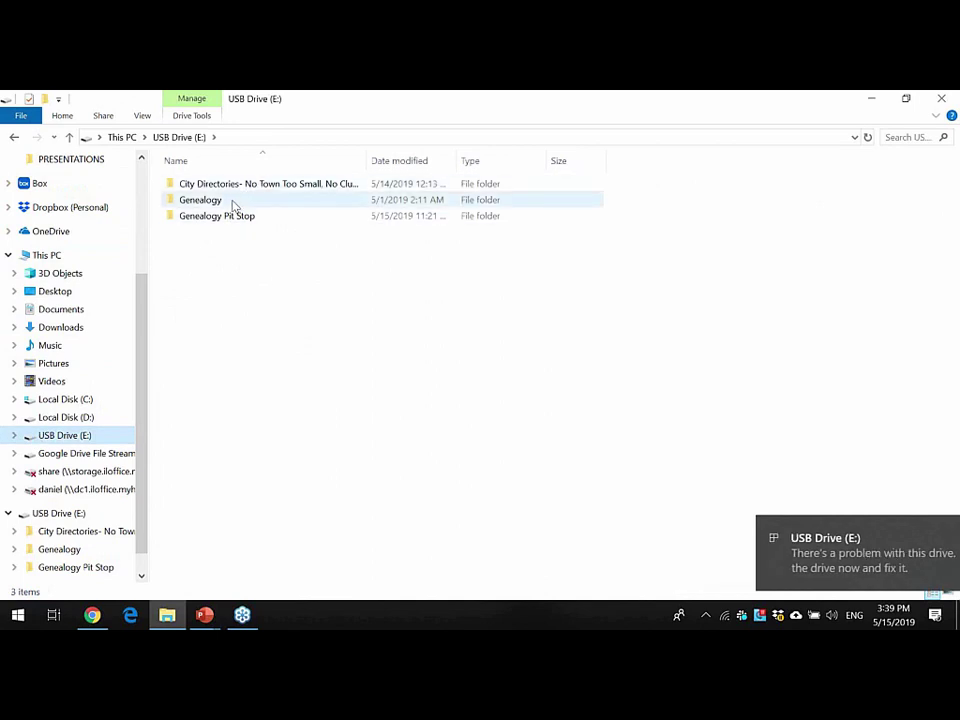
left_click(232, 203)
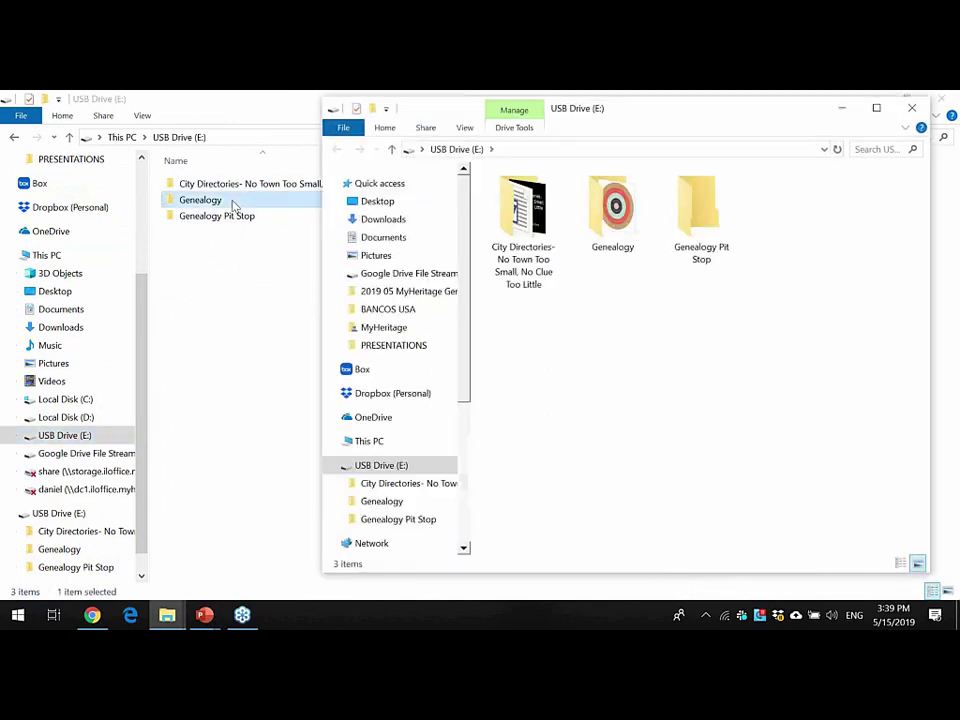
double_click(601, 209)
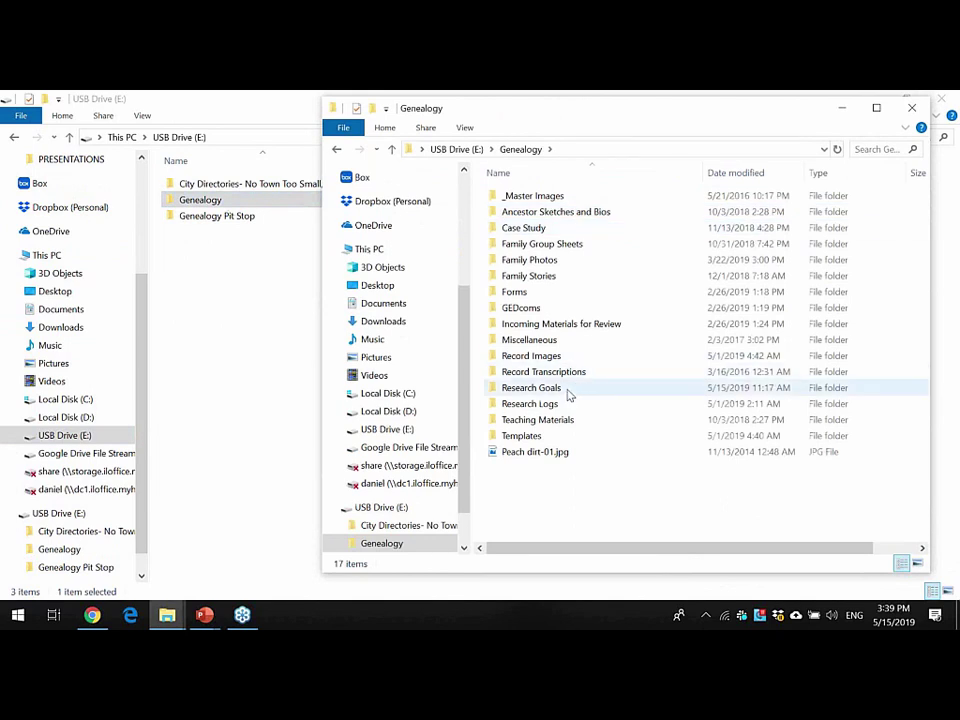
double_click(530, 404)
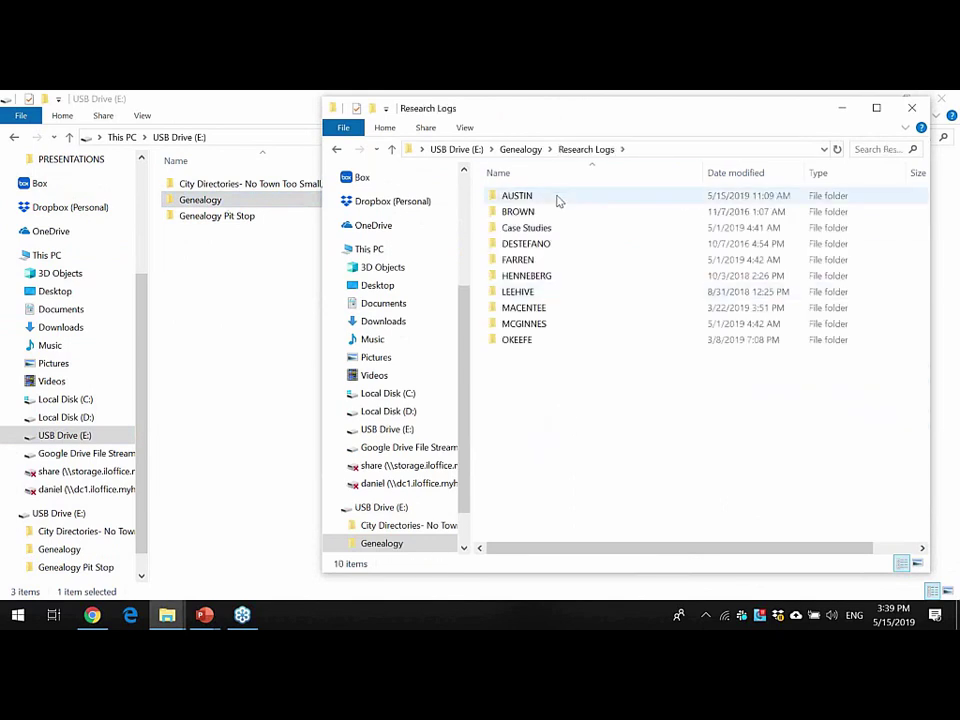
double_click(559, 197)
left_click(570, 228)
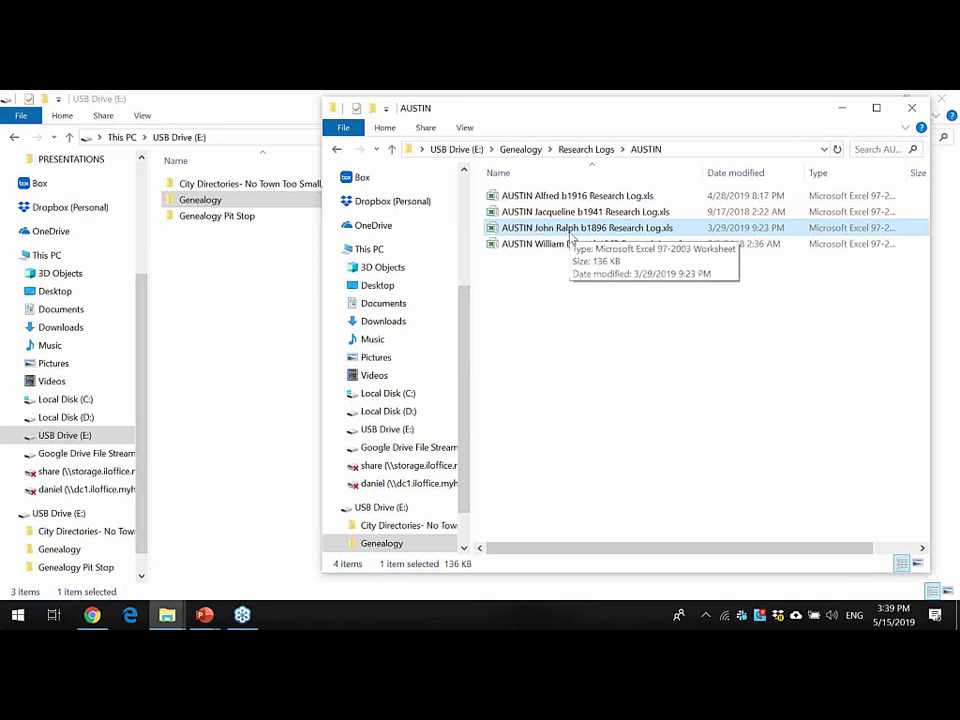
double_click(572, 230)
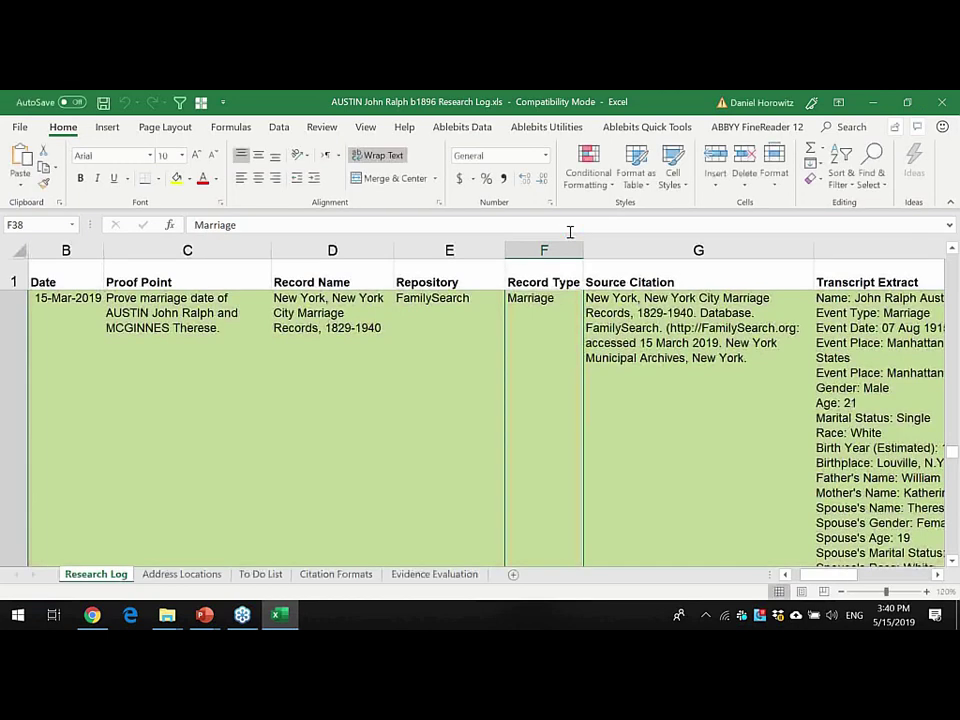
Go to the Proof Point of the first entry in the Research Log sheet, cell C2.
left_click(178, 364)
key("Left")
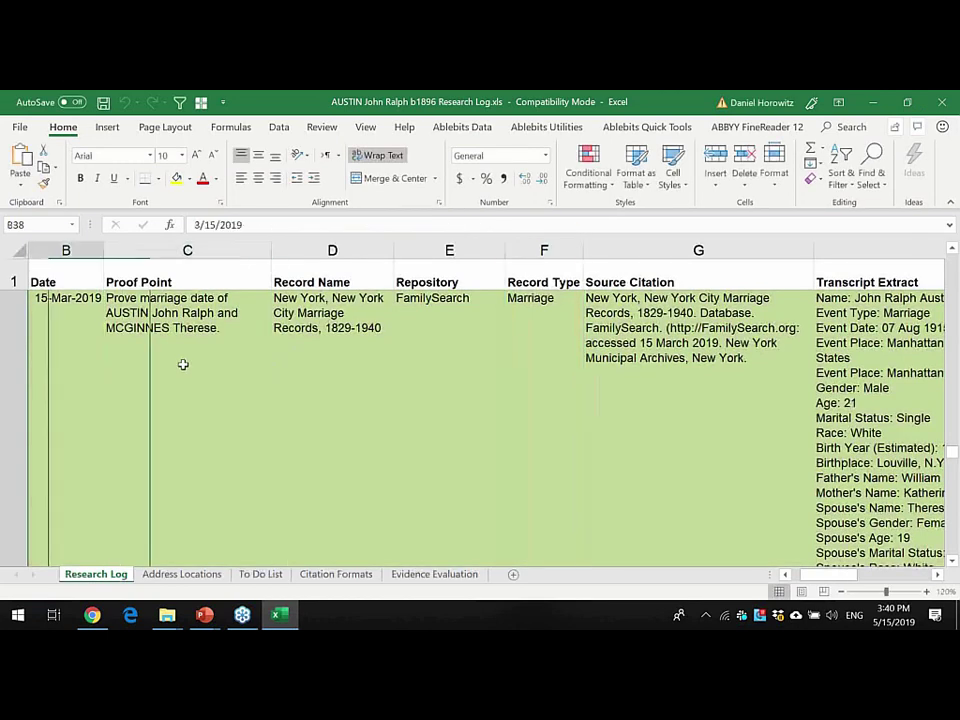
key("Left")
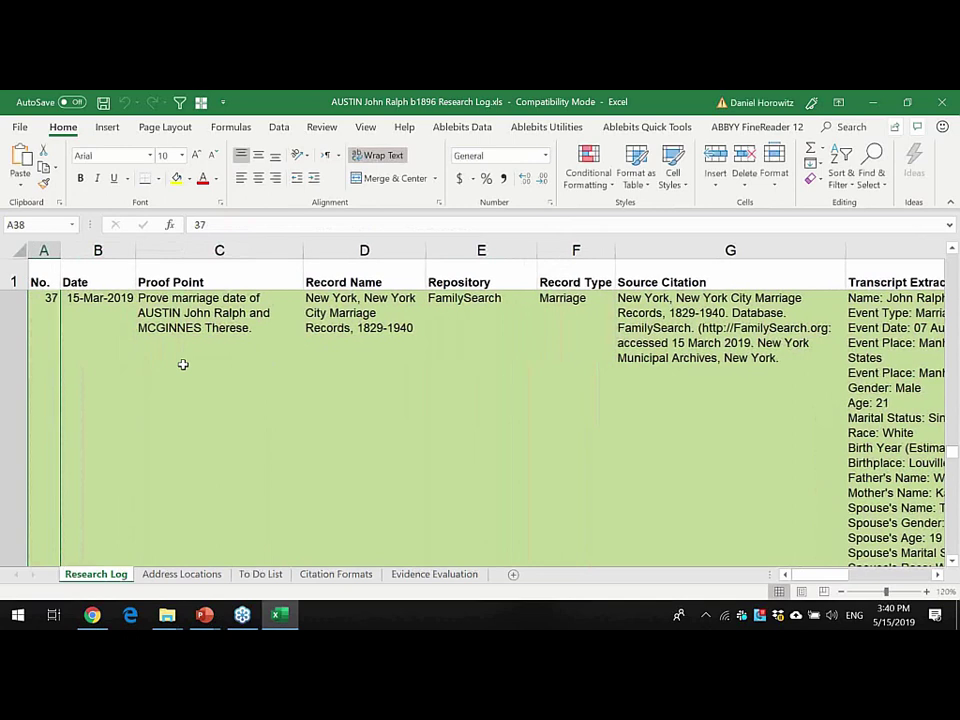
key("ctrl+Up")
key("Down")
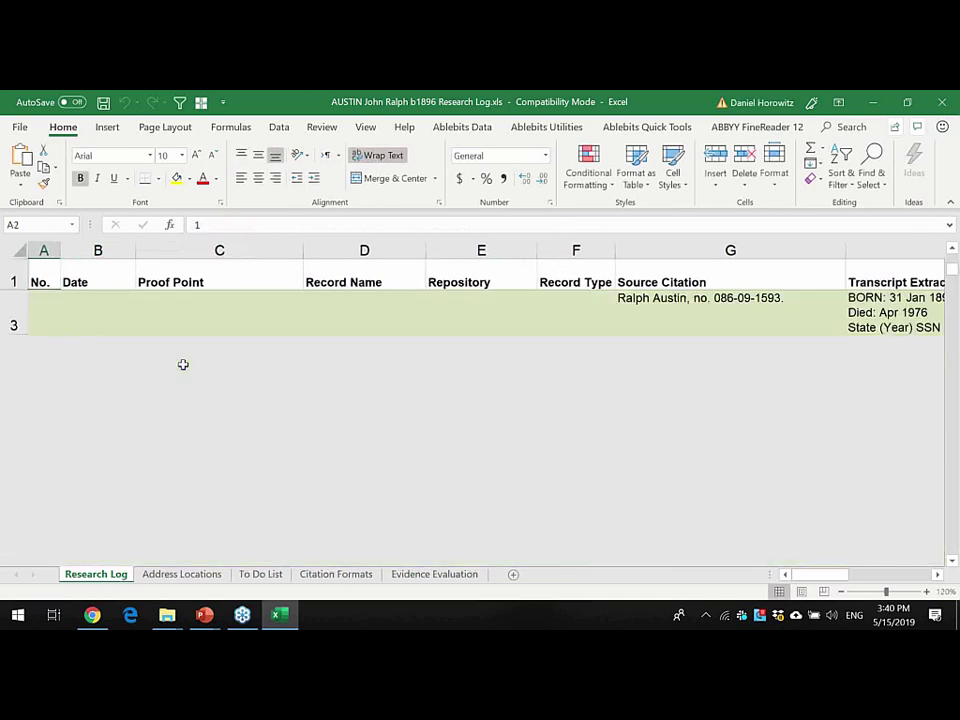
key("Right")
key("Right")
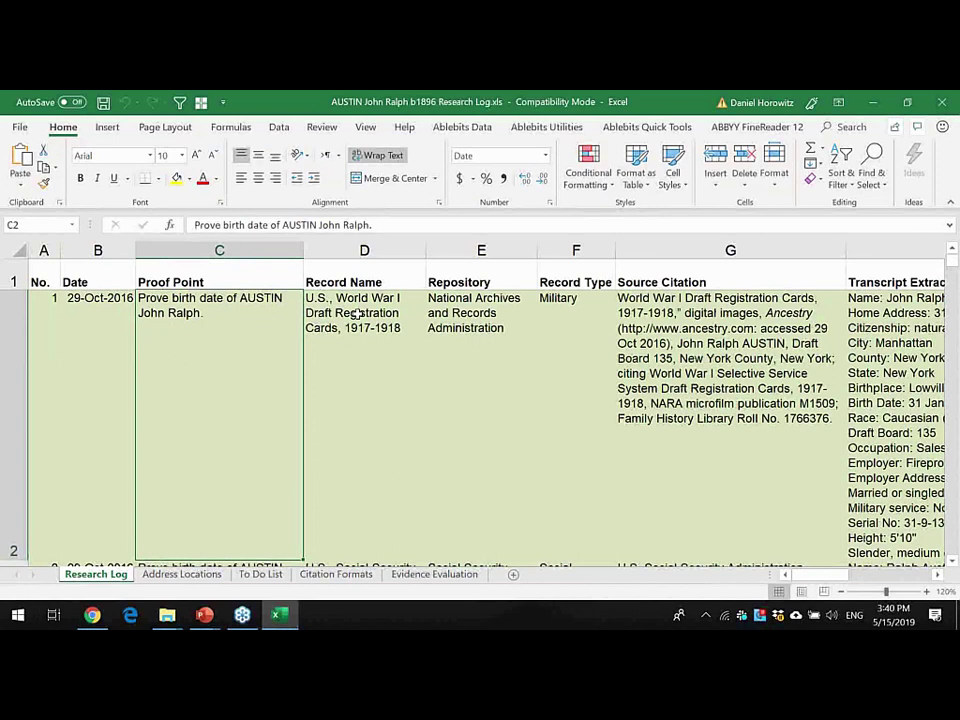
Review the first entry's Record Type, Source Citation, Transcript Extract and evidence classification columns through Proven?
left_click(562, 306)
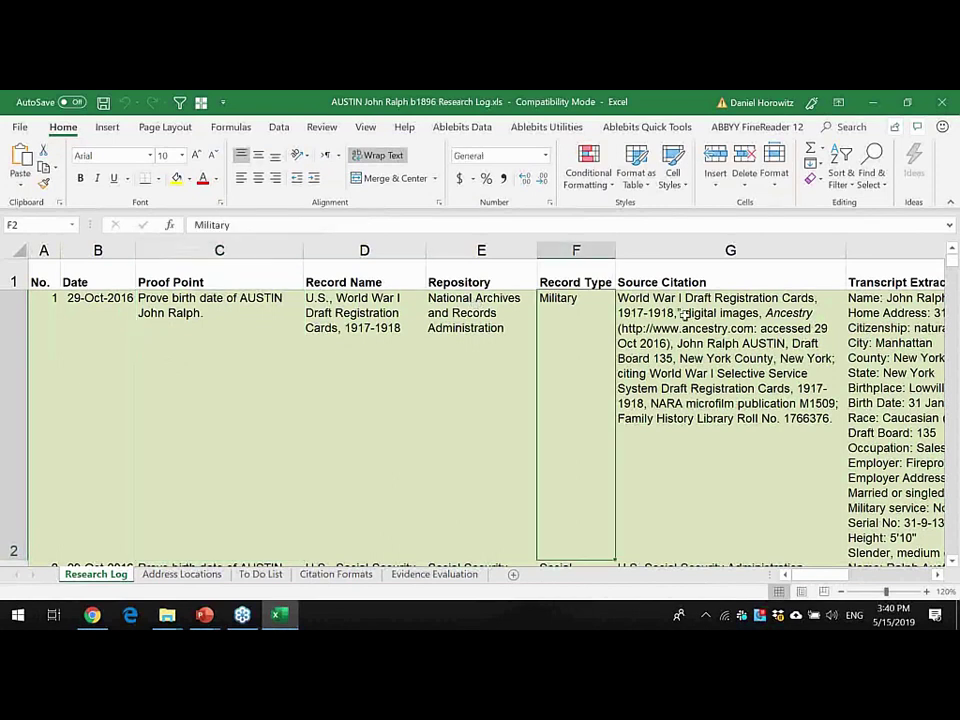
left_click(682, 314)
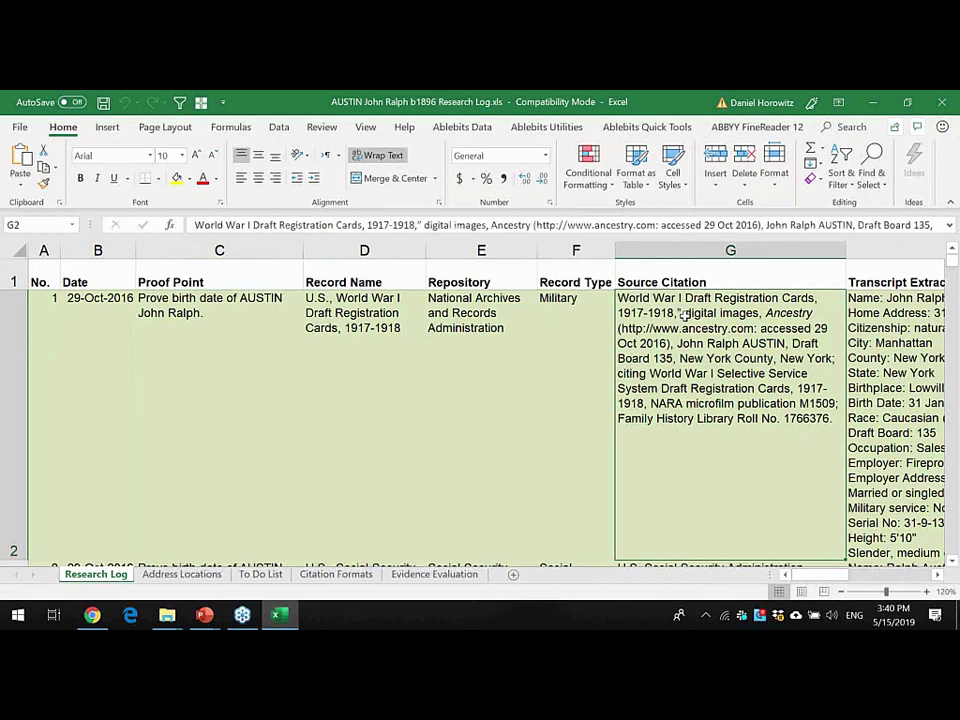
key("Right")
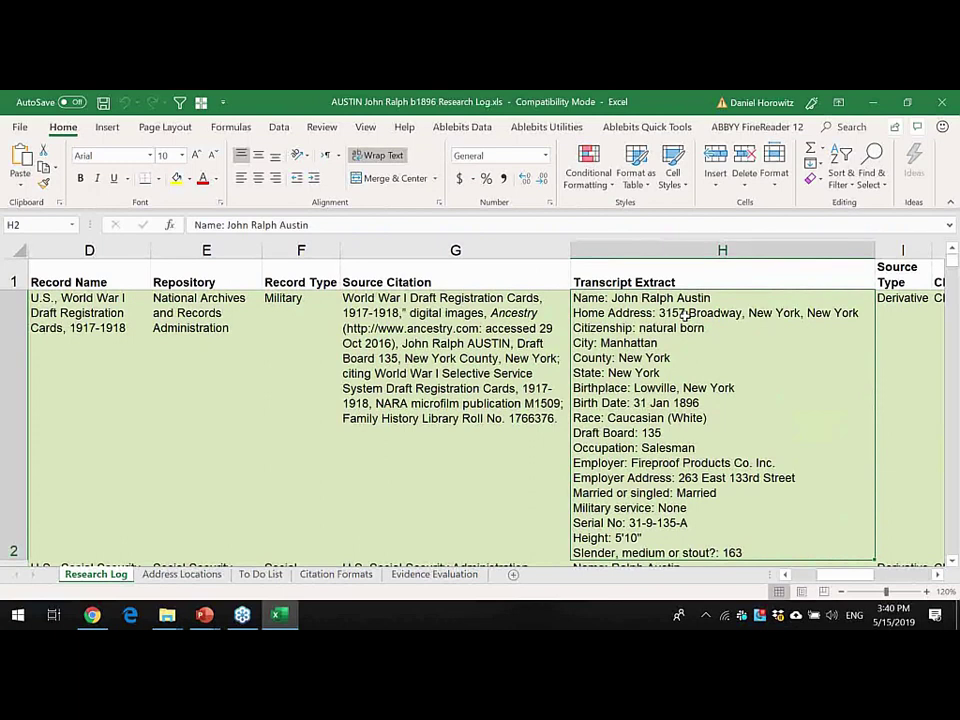
key("Right")
key("Right")
key("Right")
key("Right")
key("Right")
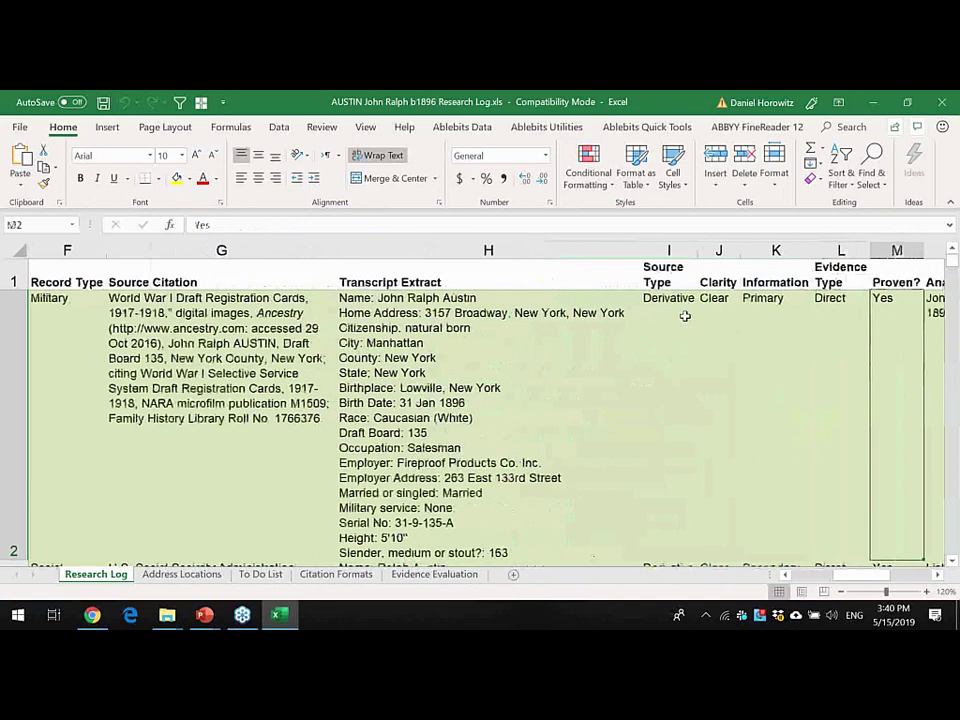
Compare the Analysis notes of the first three log entries, ending back on the first entry.
key("Right")
key("Down")
key("Down")
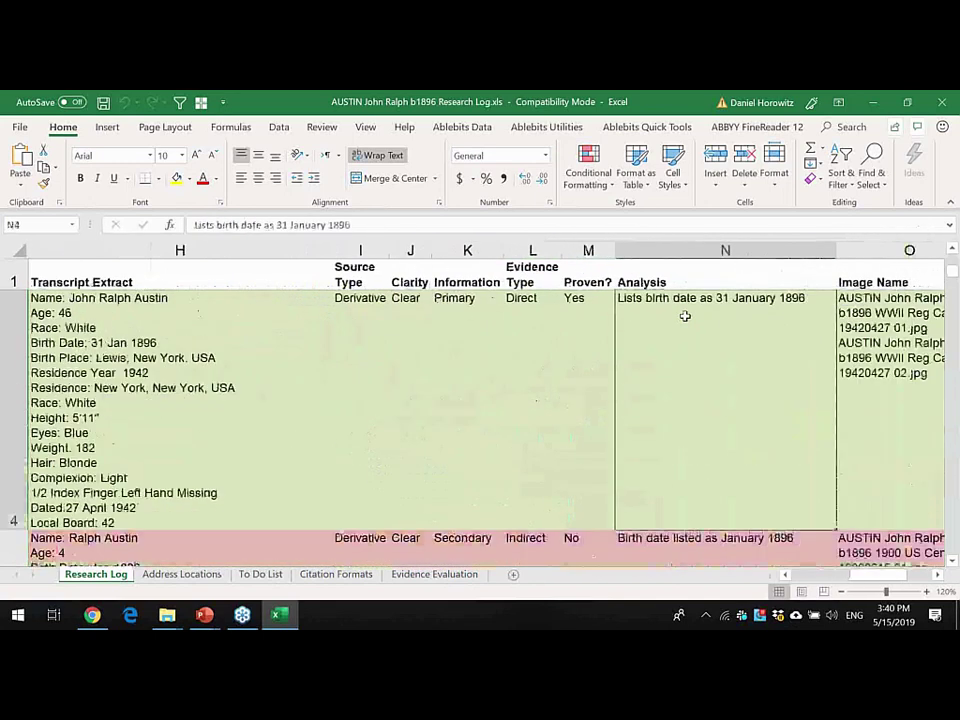
key("Up")
key("Up")
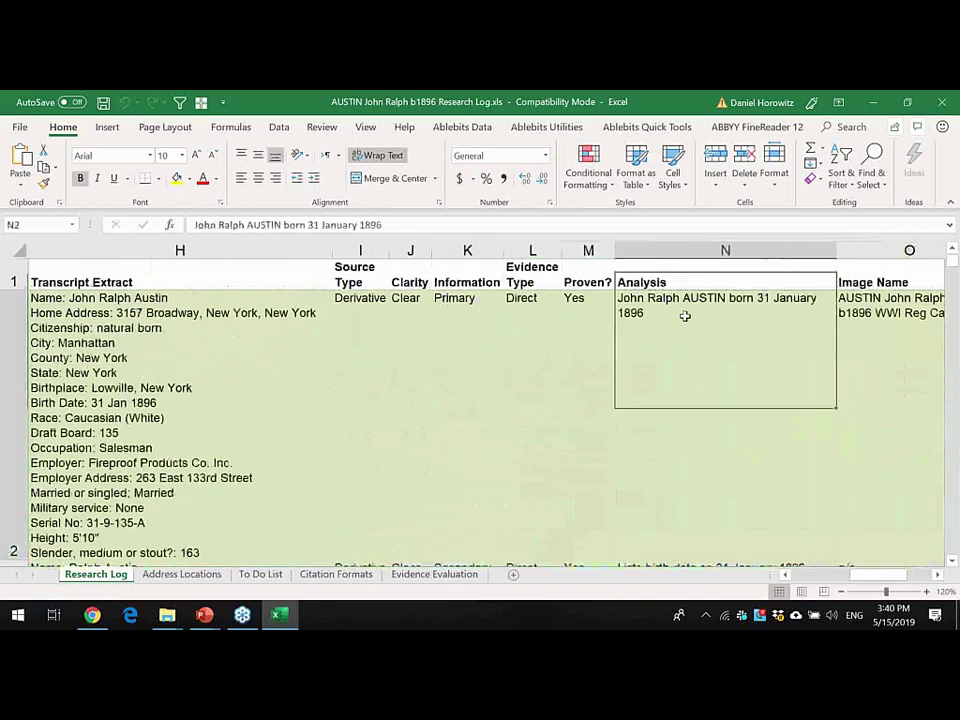
Examine the first entry's Source Type, Clarity and Information classifications.
key("Left")
key("Left")
key("Left")
key("Left")
key("Left")
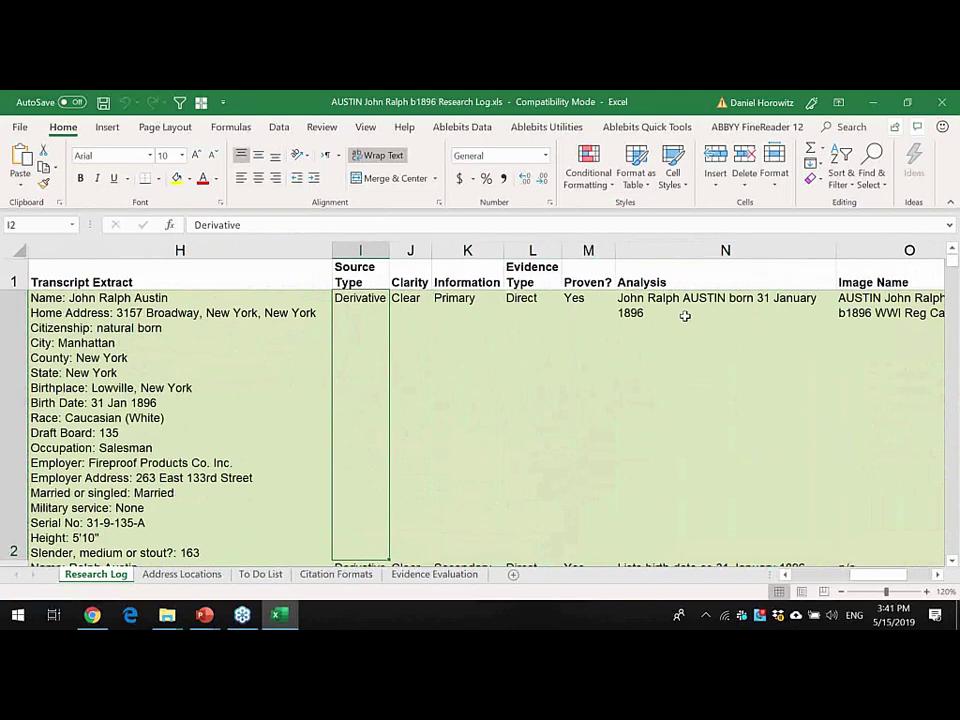
key("Right")
key("Right")
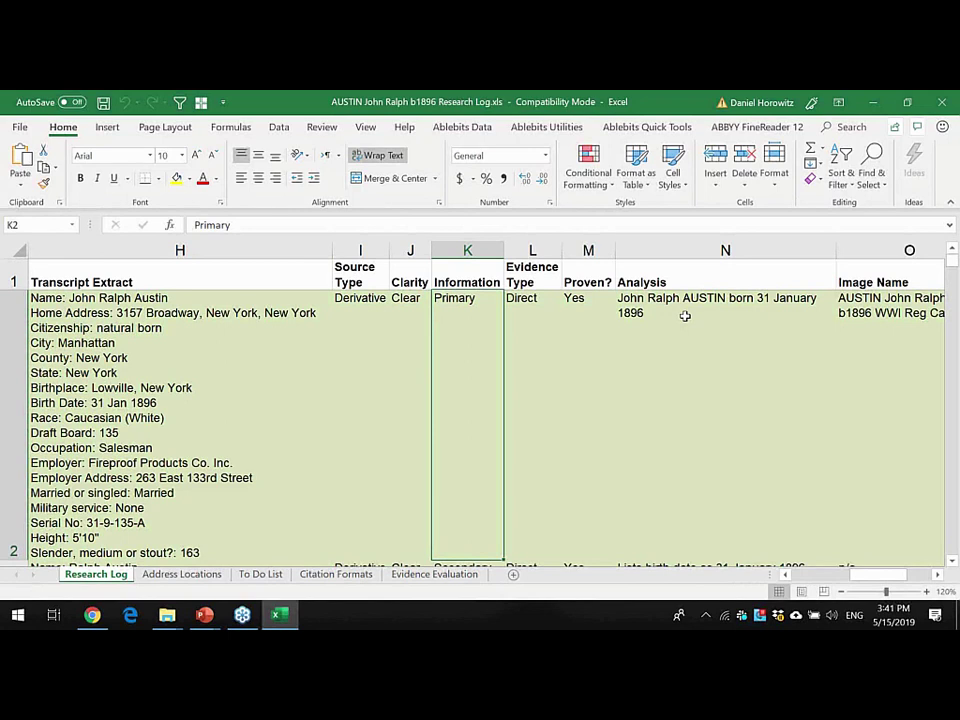
Return to the No. column of the first log entry, cell A2.
key("Left")
key("Left")
key("Left")
key("Left")
key("Left")
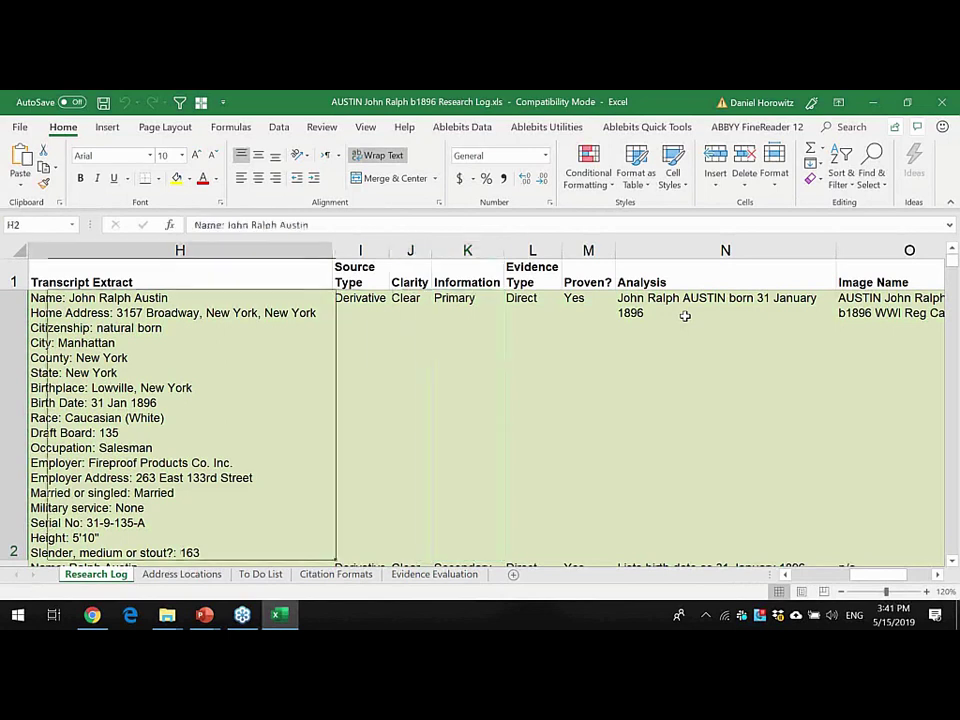
key("Left")
key("Left")
key("Left")
key("Left")
key("Left")
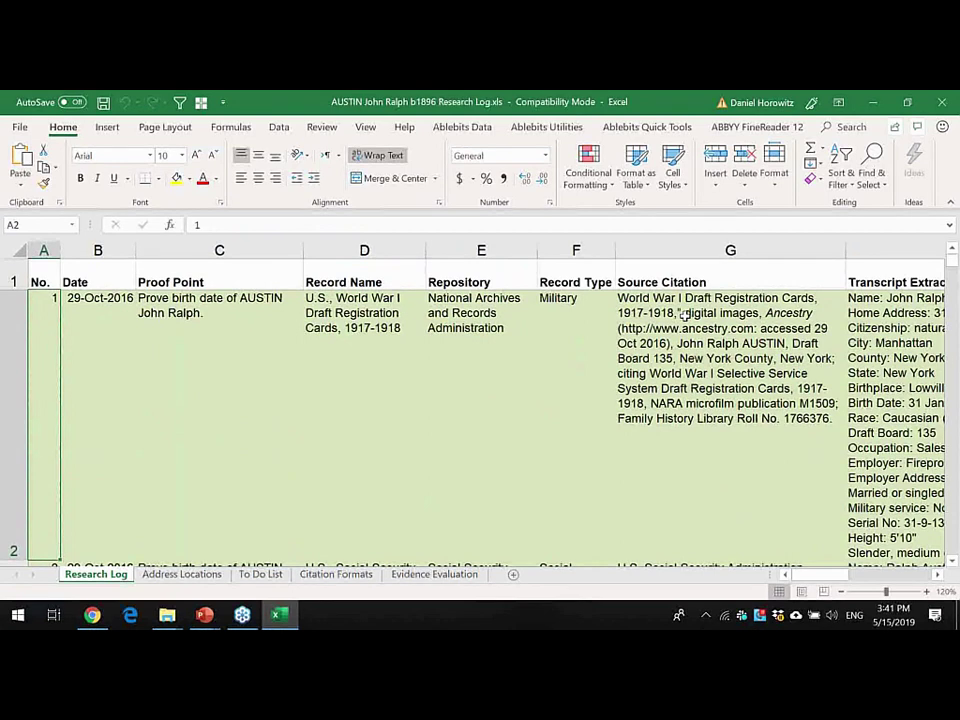
Examine the following log entries down to No. 4, the 1900 United States Federal Census record.
key("Down")
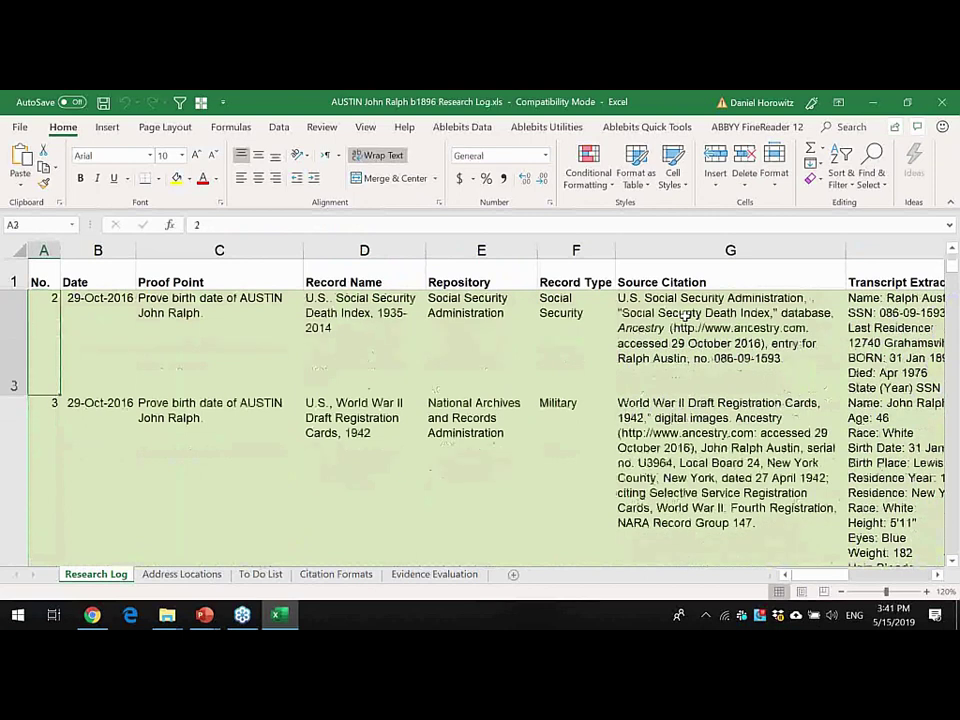
key("Down")
key("Down")
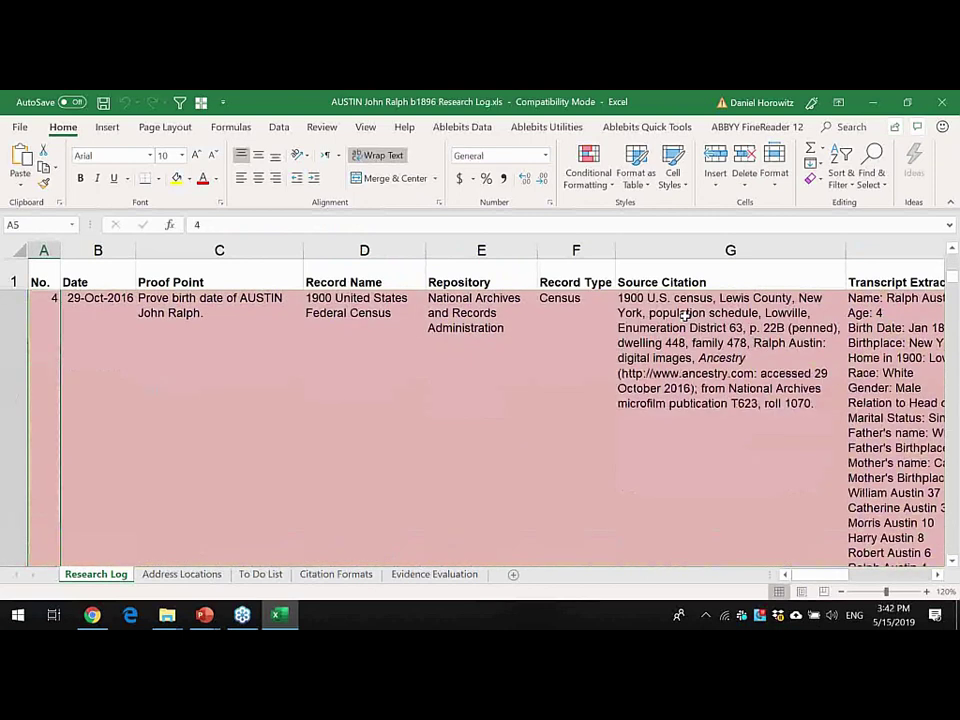